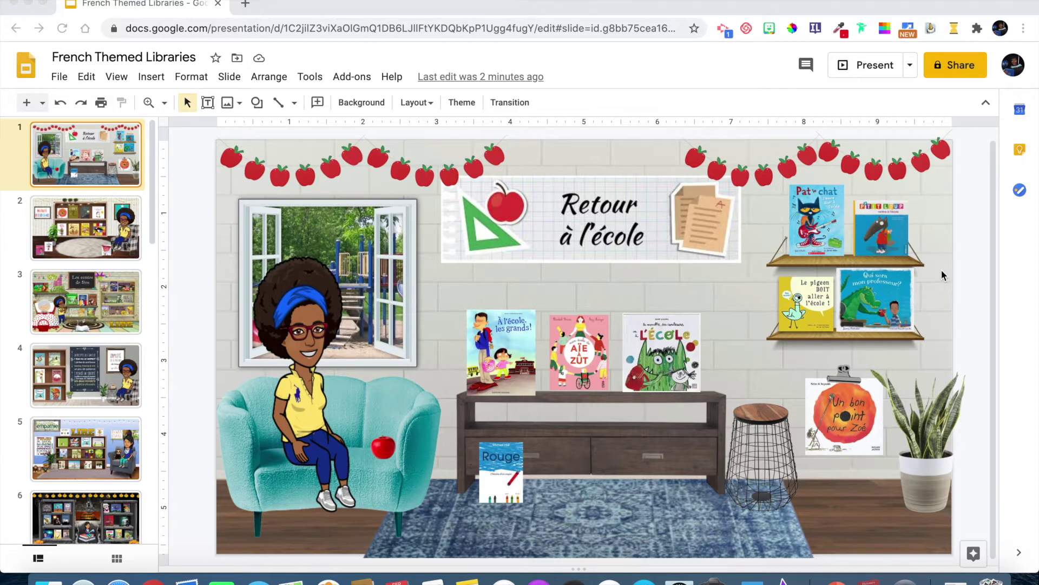
Review the Slides Timer extension's instructions, then clear the plant image selection.
click(954, 30)
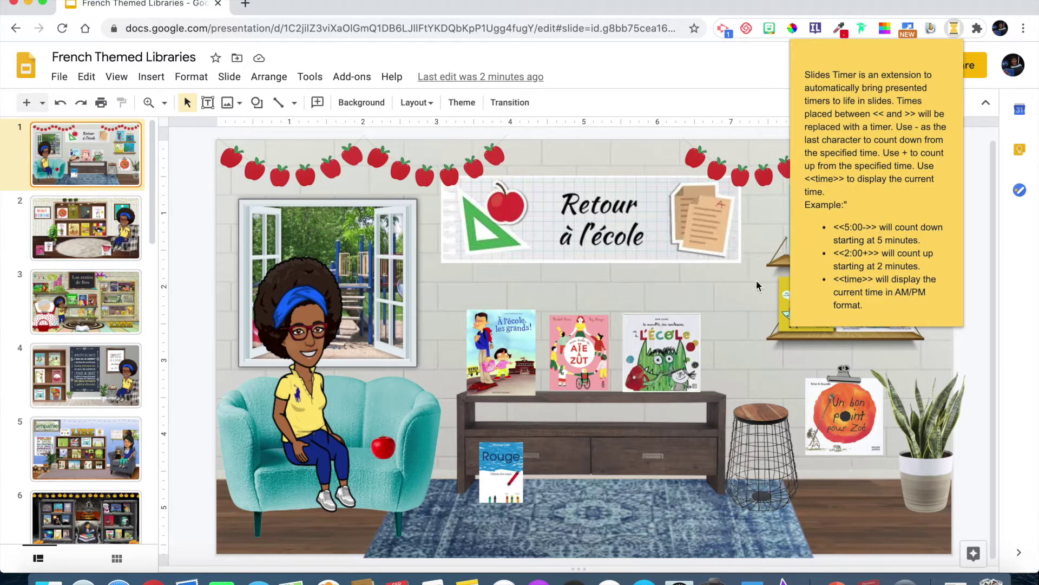
click(749, 311)
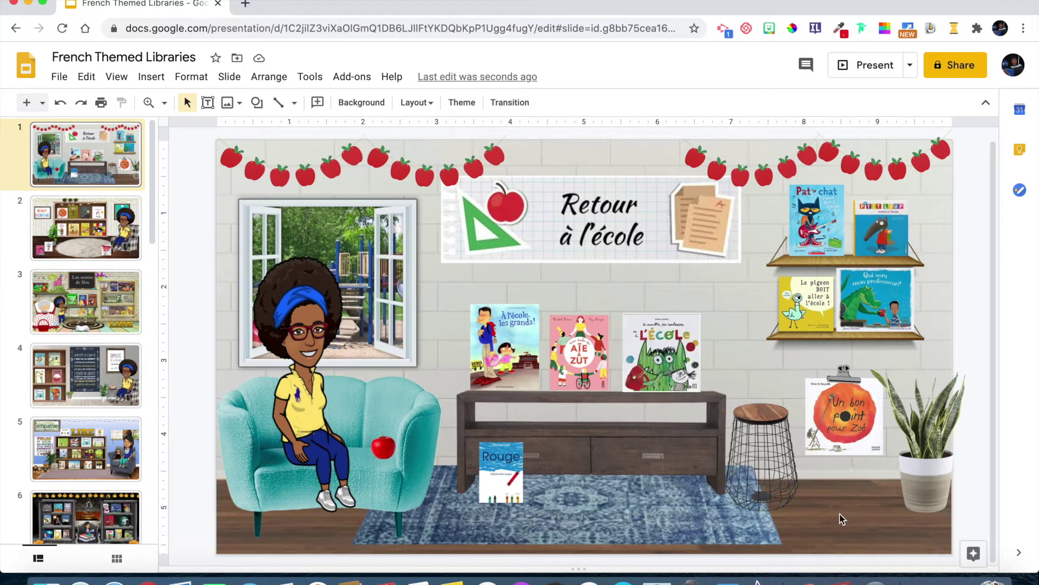
click(913, 515)
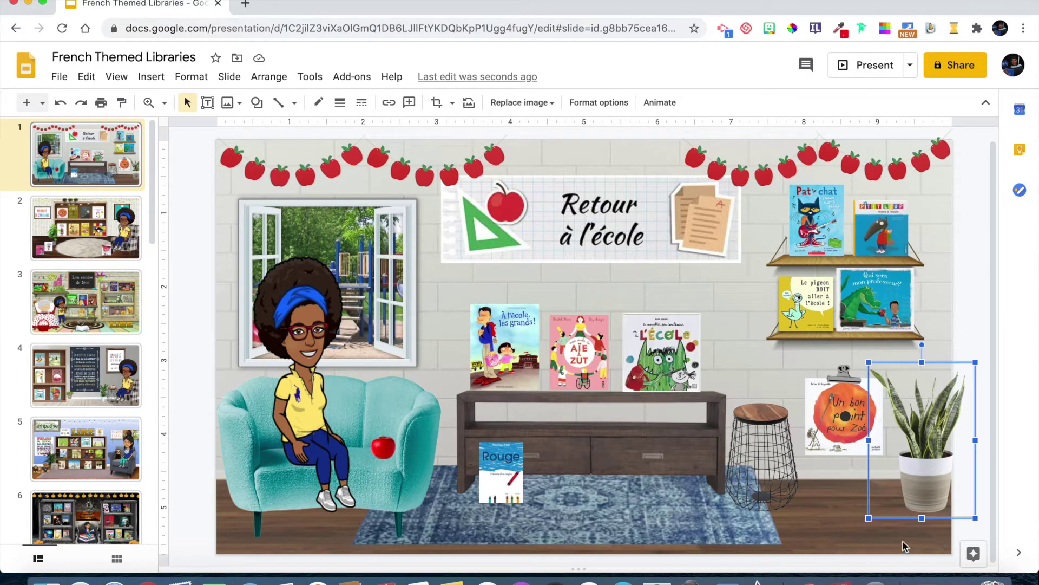
click(835, 522)
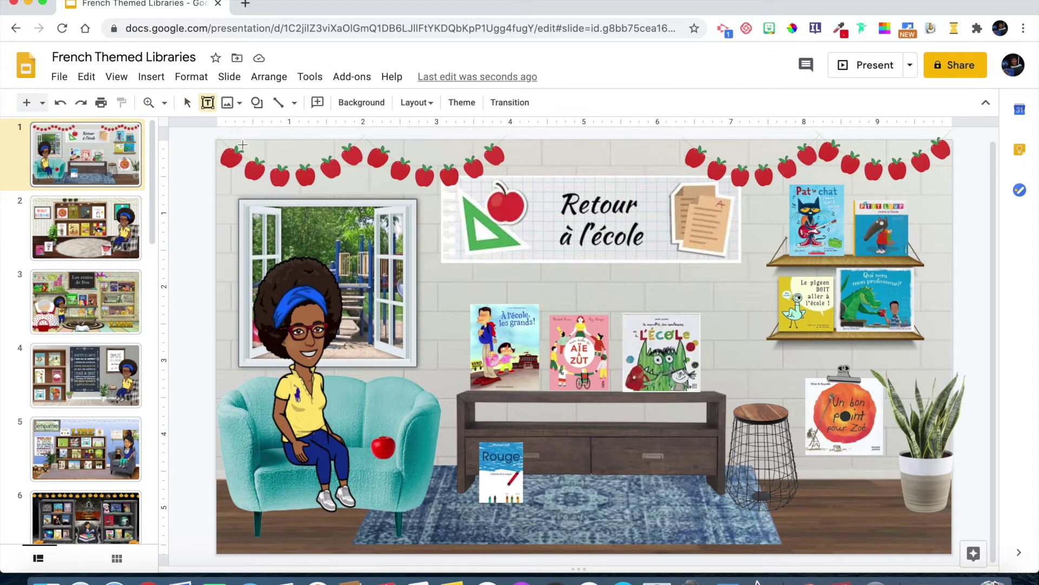
Draw a text box at the slide's bottom right containing <<2:00->> and select its text.
drag(840, 508, 914, 543)
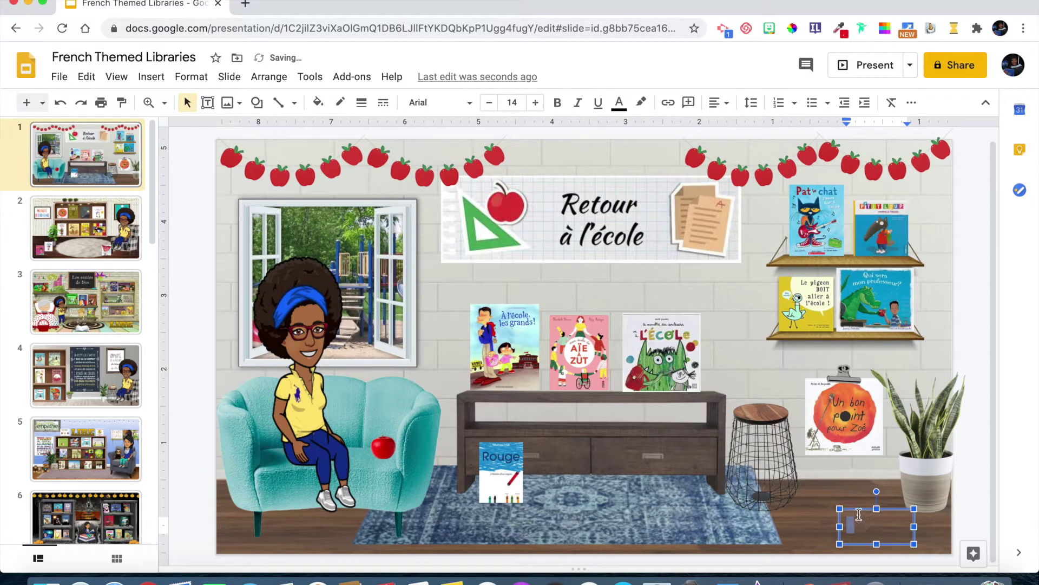
drag(861, 509, 848, 497)
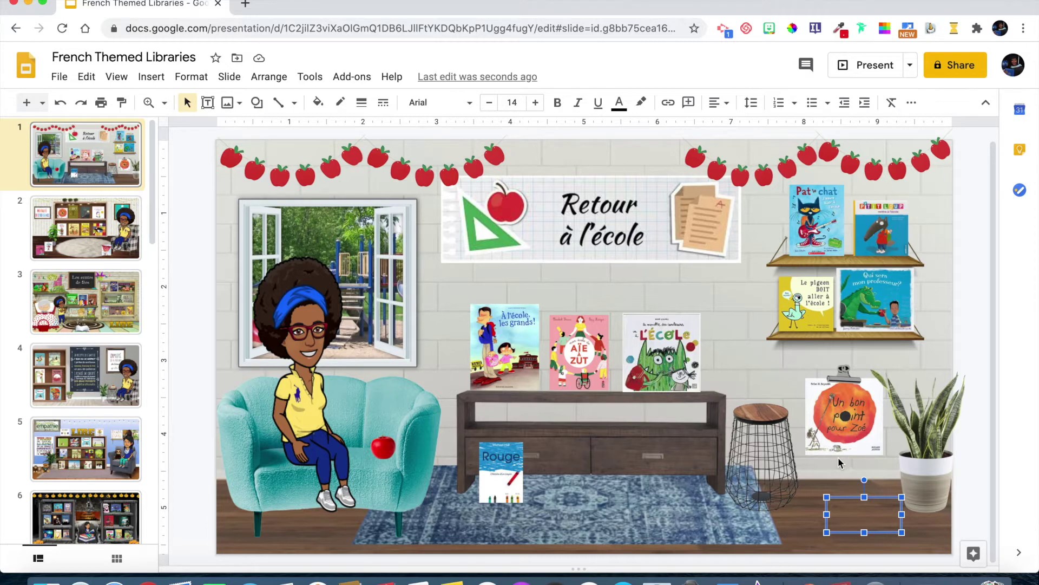
text(<<)
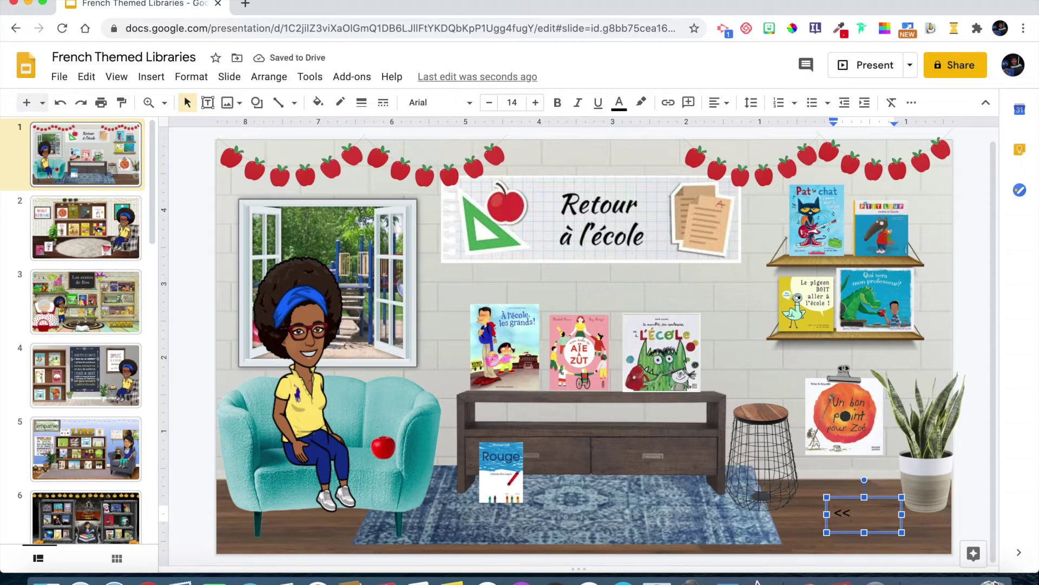
text(2:00)
text(->>)
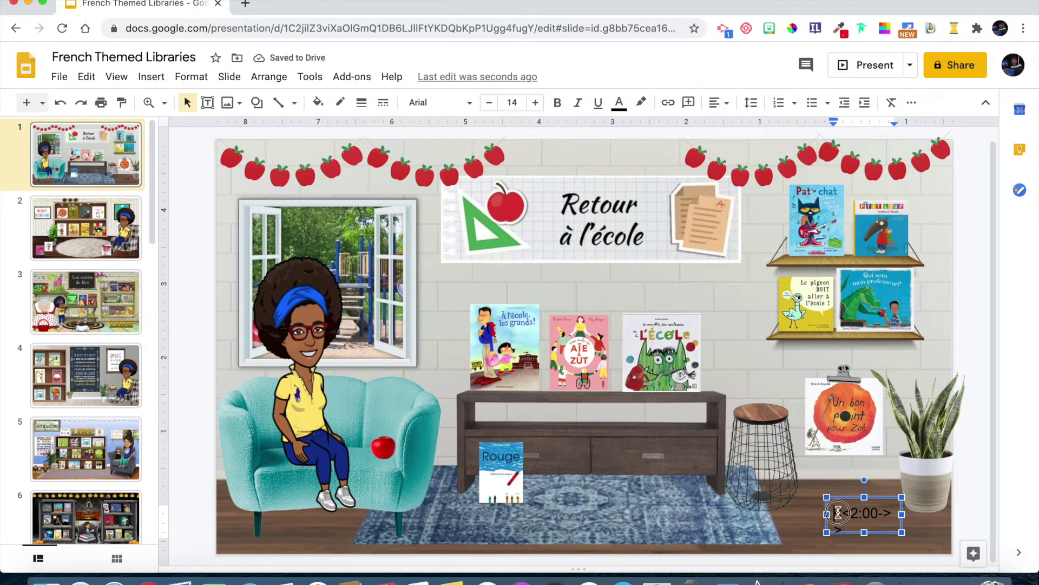
drag(834, 511, 844, 531)
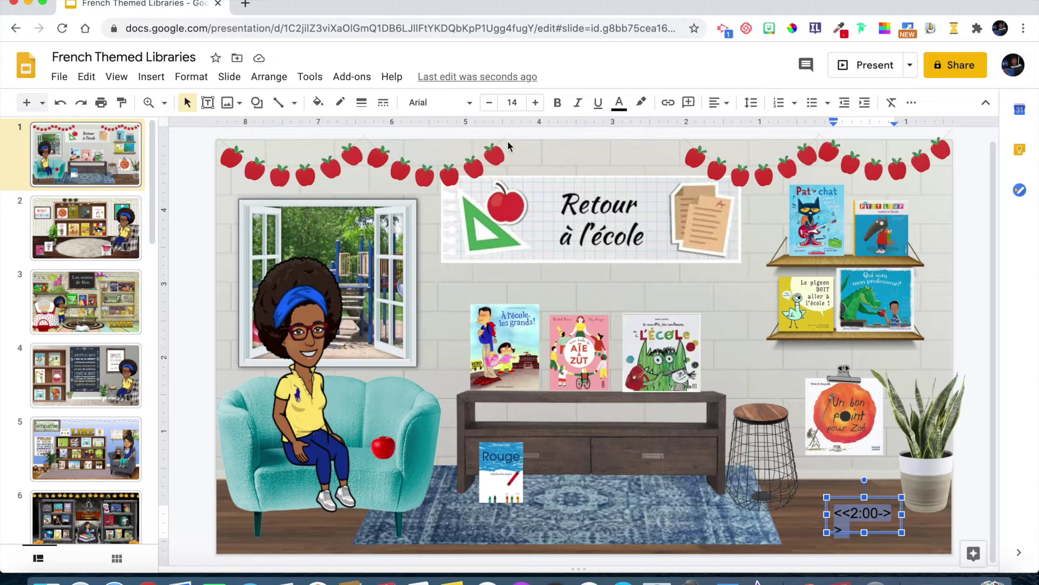
Format the timer text as 30 pt and white.
click(515, 103)
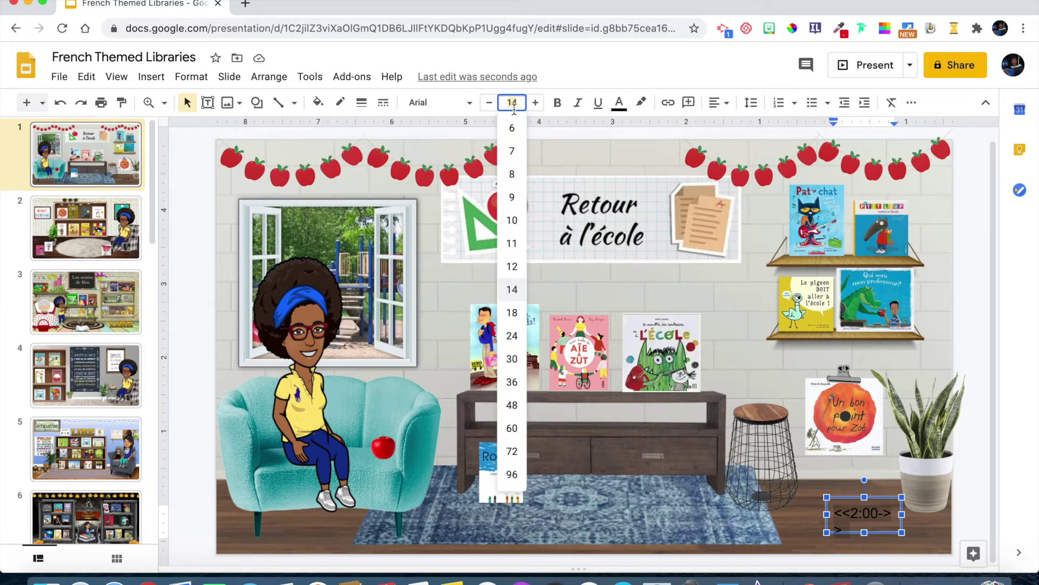
text(30)
key(Return)
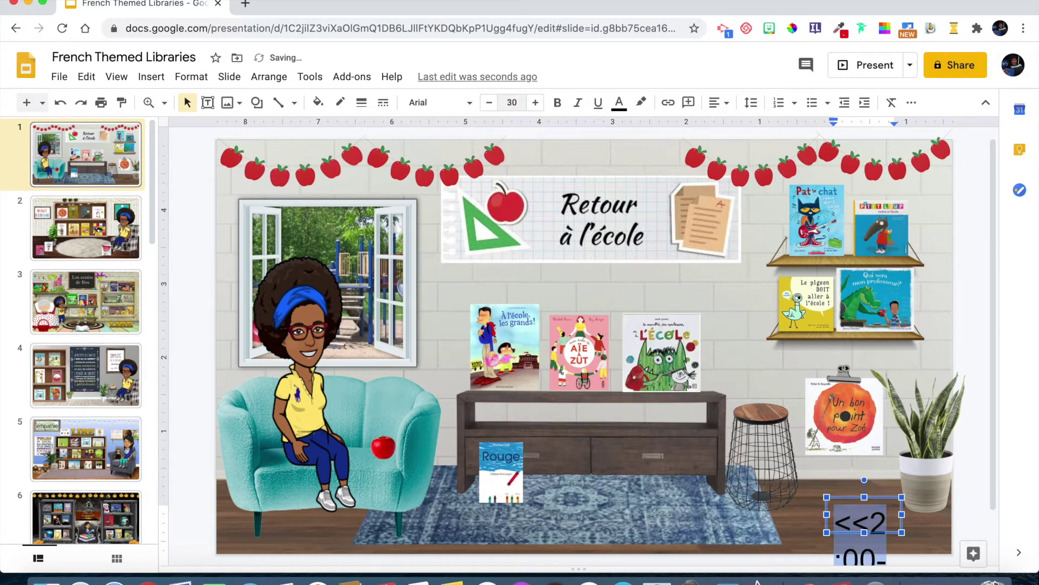
click(619, 102)
click(768, 128)
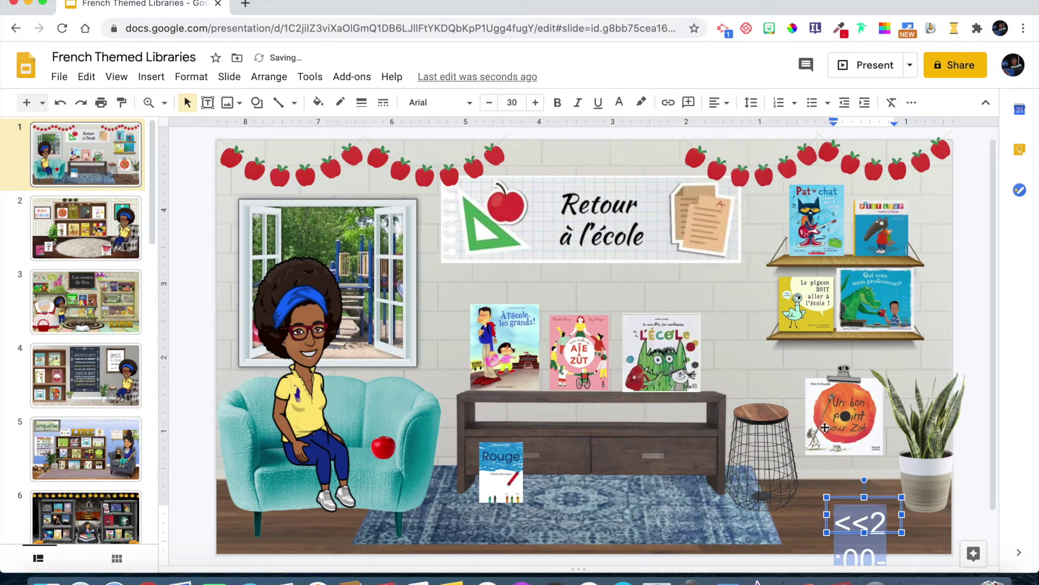
Widen the timer box so <<2:00->> fits one line, lower it, and start presenting.
drag(827, 497, 770, 438)
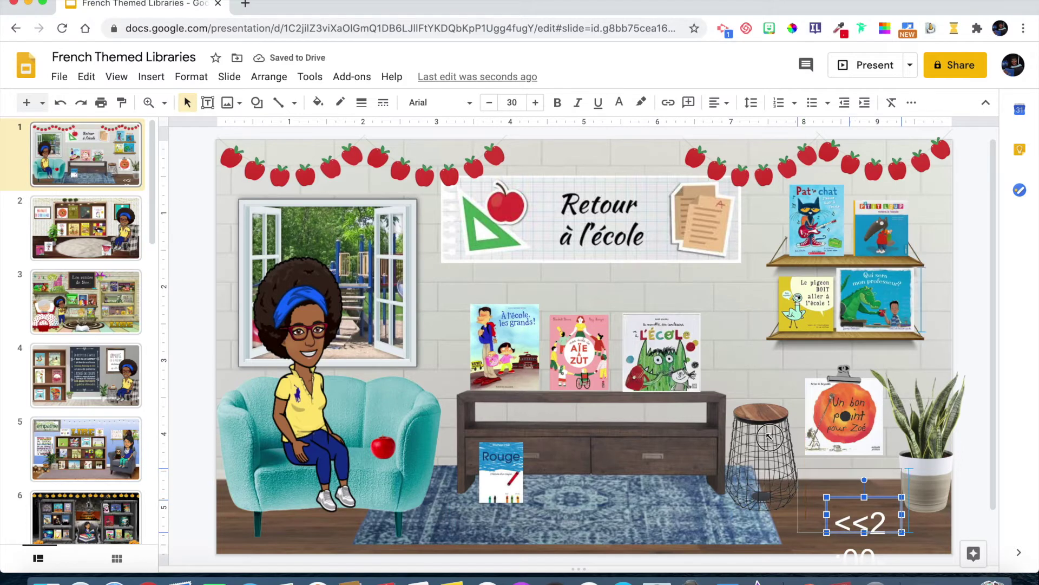
drag(902, 486, 957, 488)
drag(883, 523, 880, 535)
drag(879, 497, 878, 535)
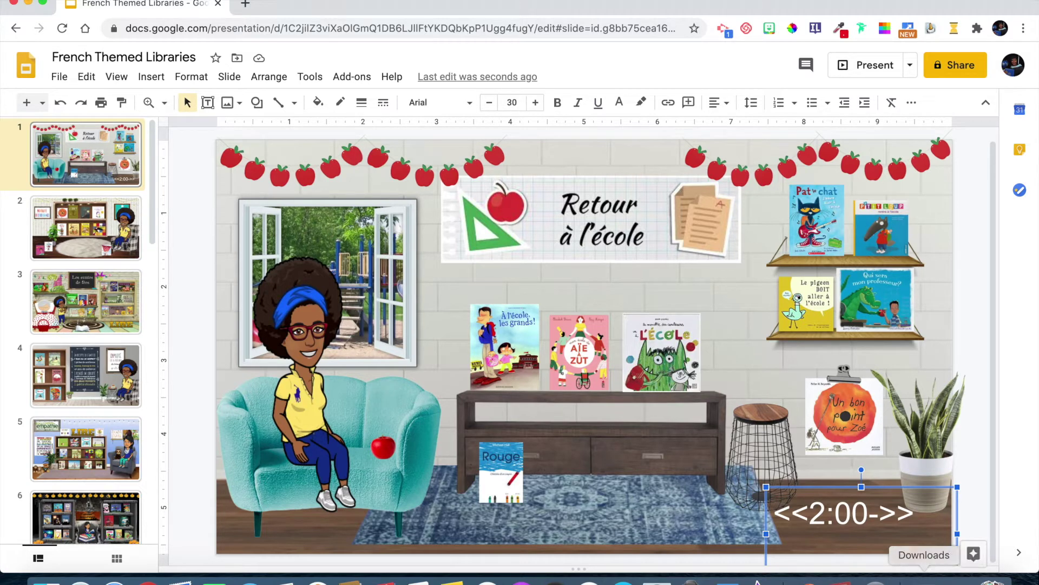
click(858, 72)
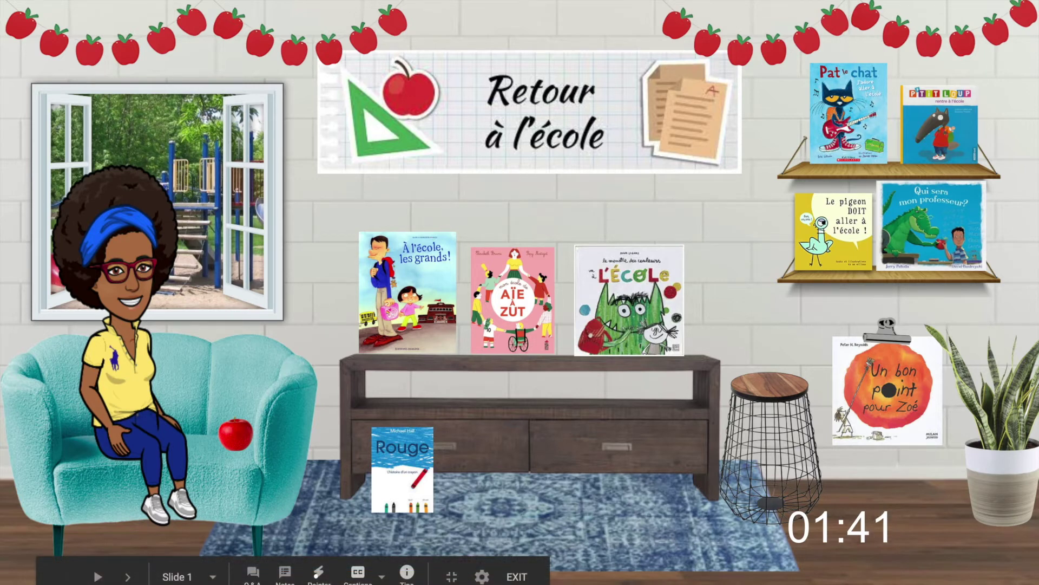
Watch the timer count down from 2:00, then exit the slideshow to the editor.
key(Escape)
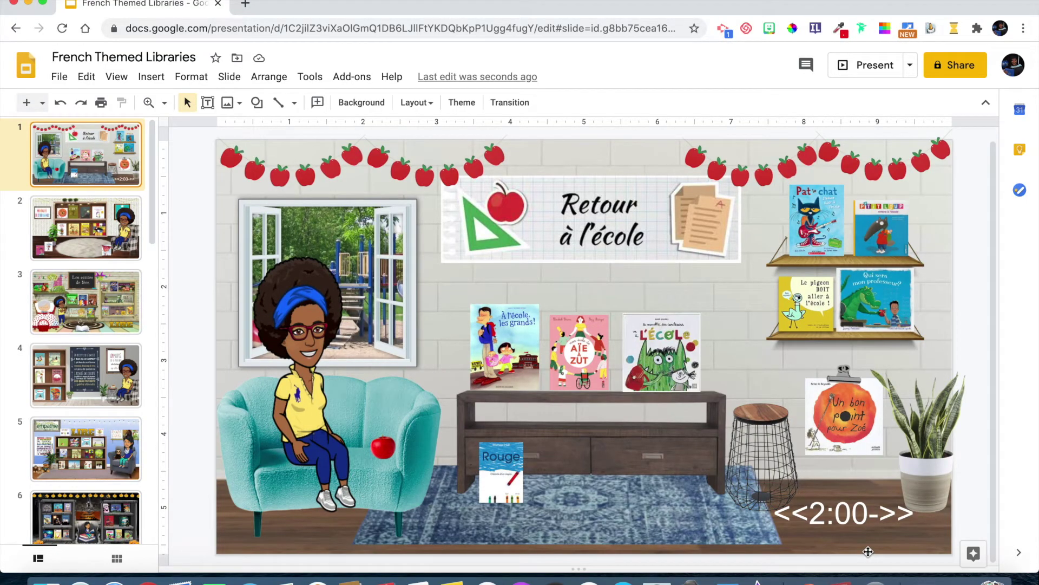
Copy the <<2:00->> text box and paste a duplicate of it.
click(835, 512)
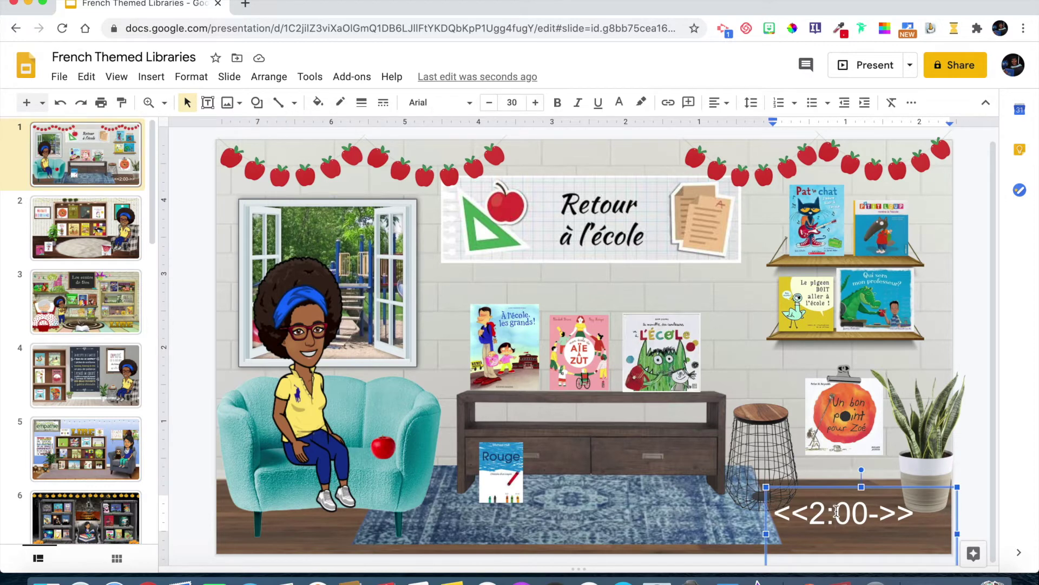
click(816, 488)
right_click(817, 492)
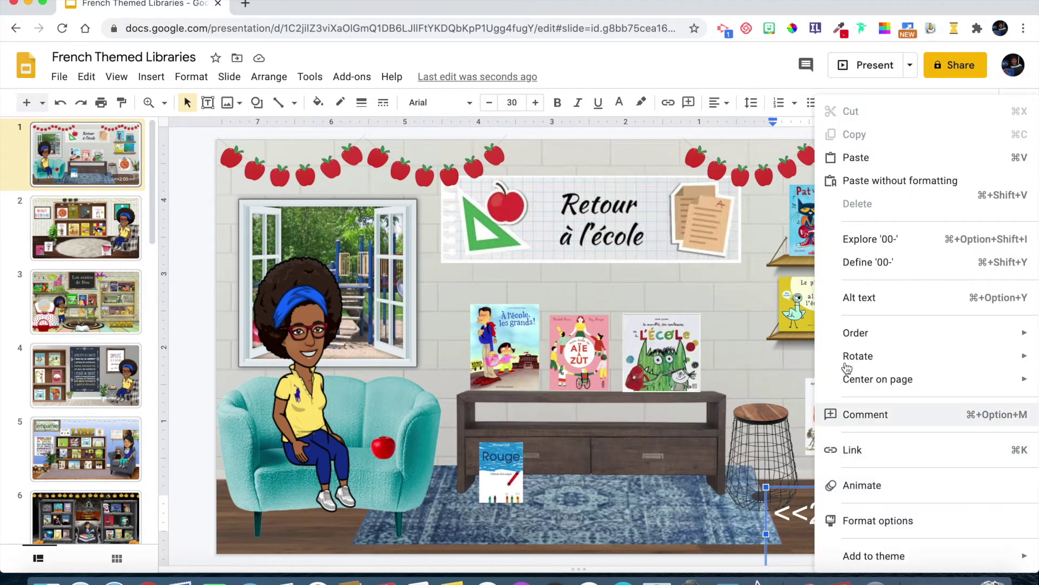
mouse_move(819, 357)
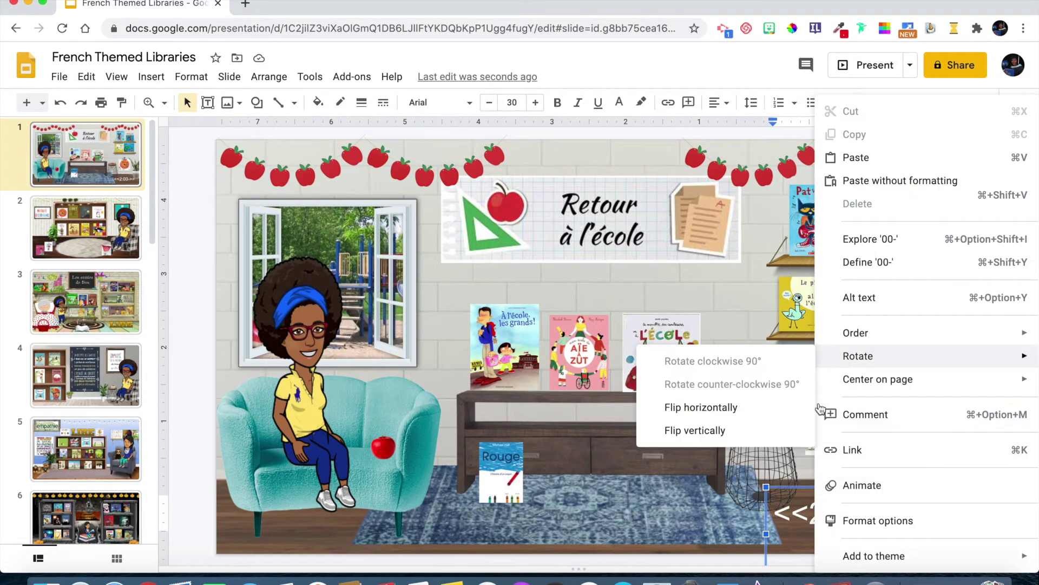
click(793, 509)
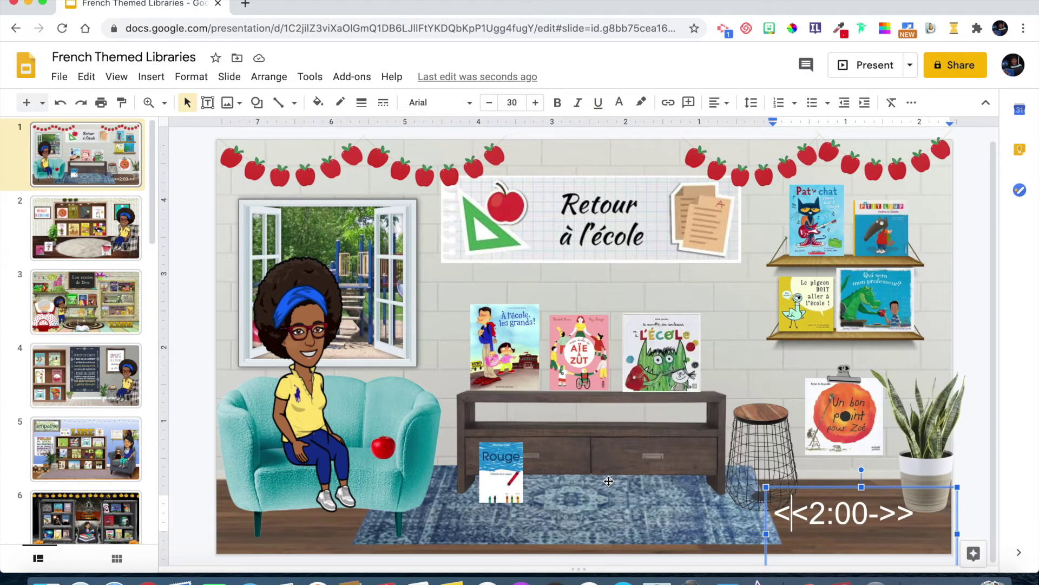
right_click(812, 511)
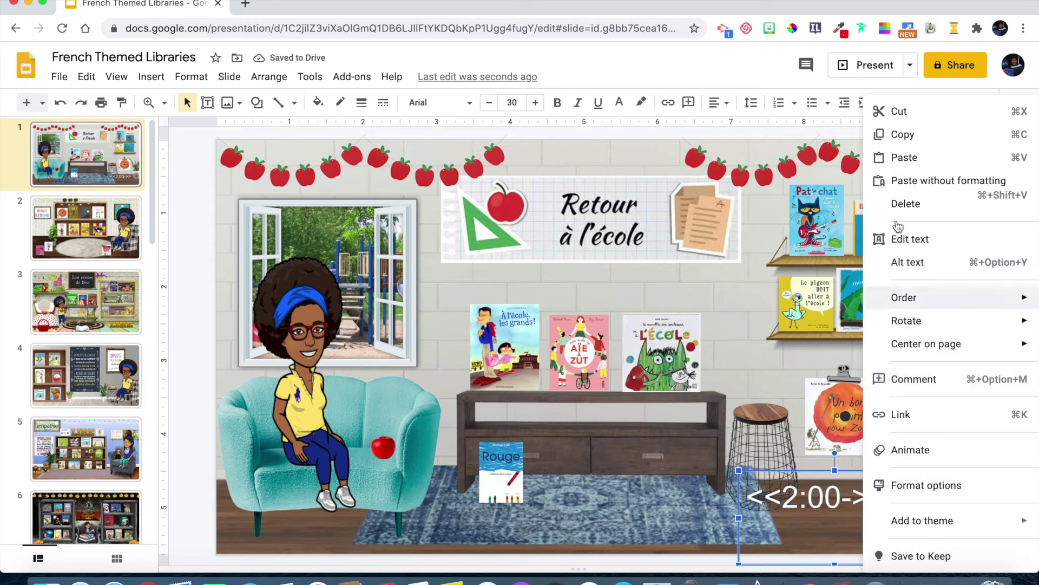
click(909, 140)
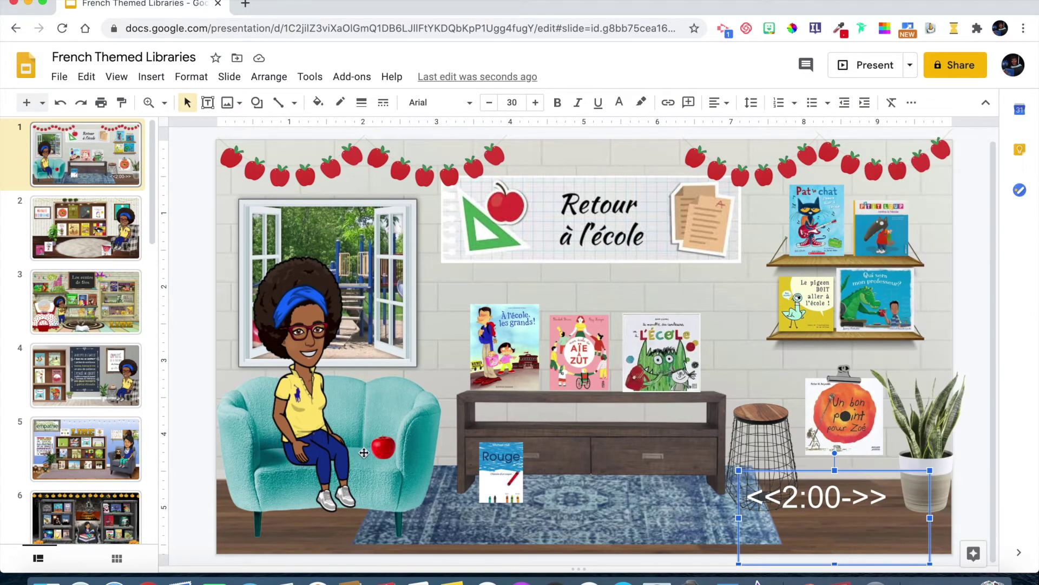
key(super+v)
Move the duplicate by the armchair as <<time>> and shift the <<2:00->> box lower right.
drag(802, 491, 317, 526)
key(BackSpace)
key(BackSpace)
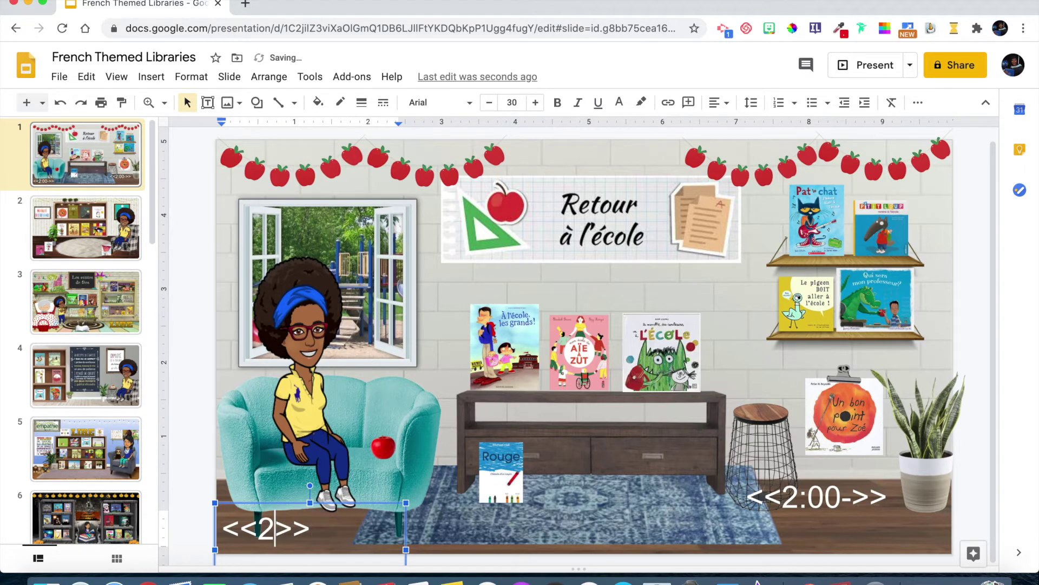
text(time)
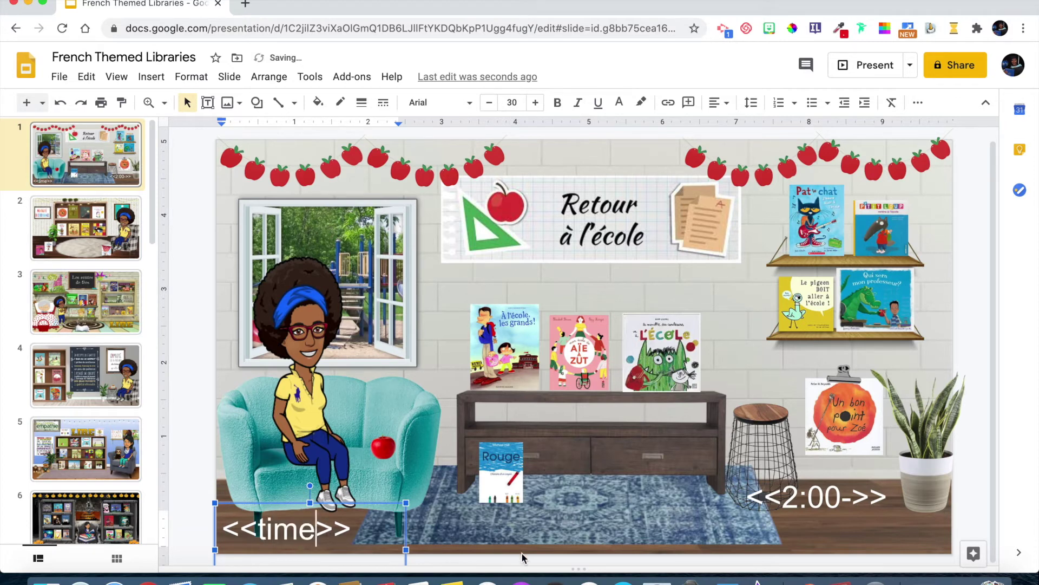
click(826, 495)
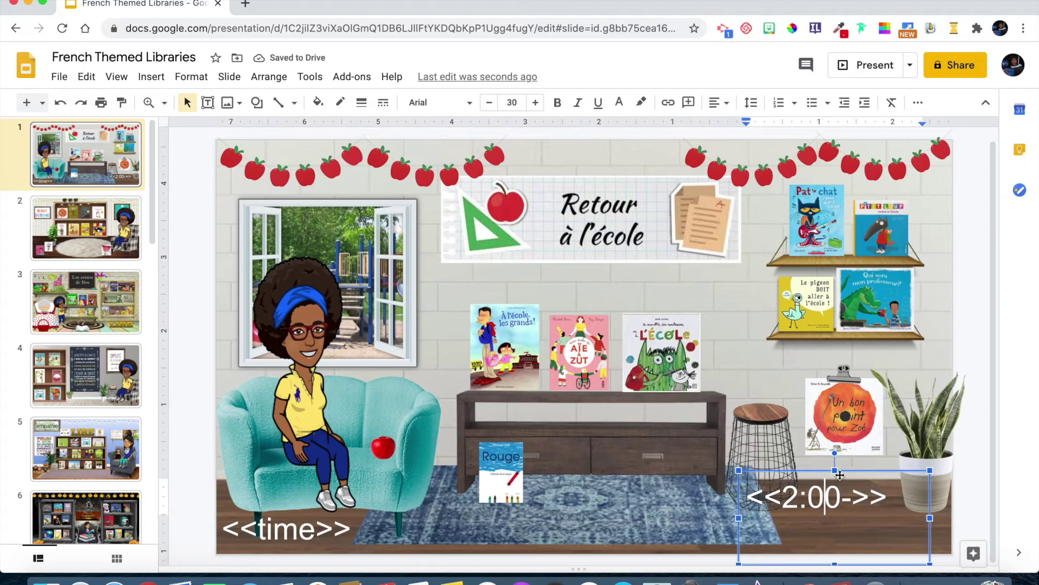
drag(856, 474, 871, 499)
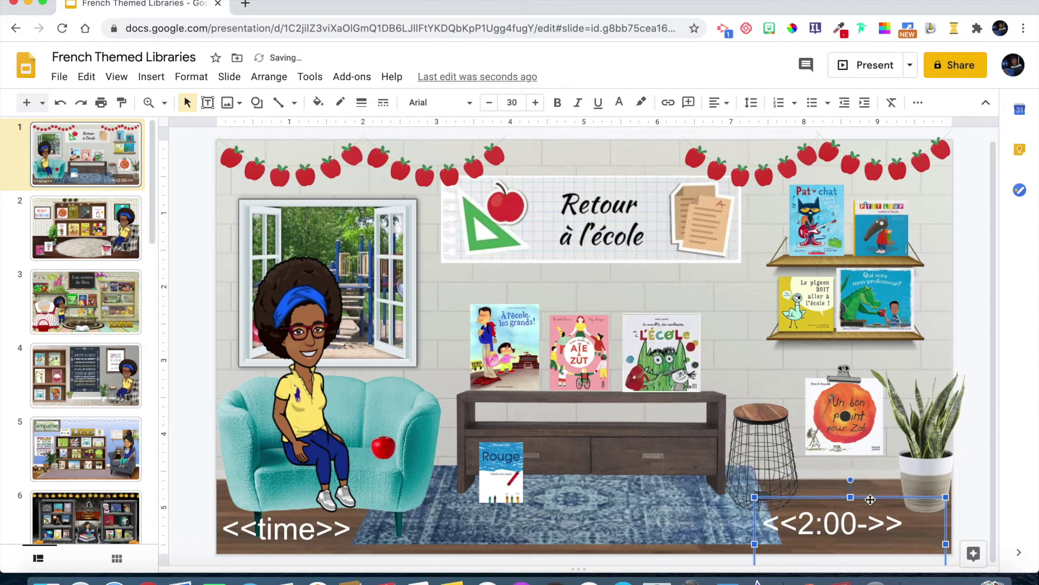
Preview the slideshow, then add a new blank slide after slide 1 with Ctrl+M.
click(864, 65)
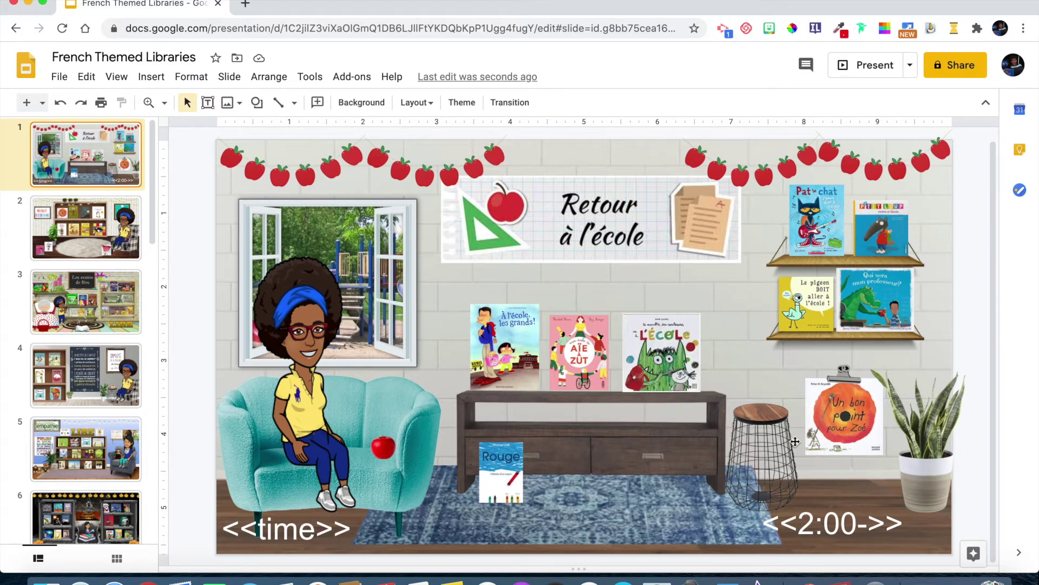
key(ctrl+m)
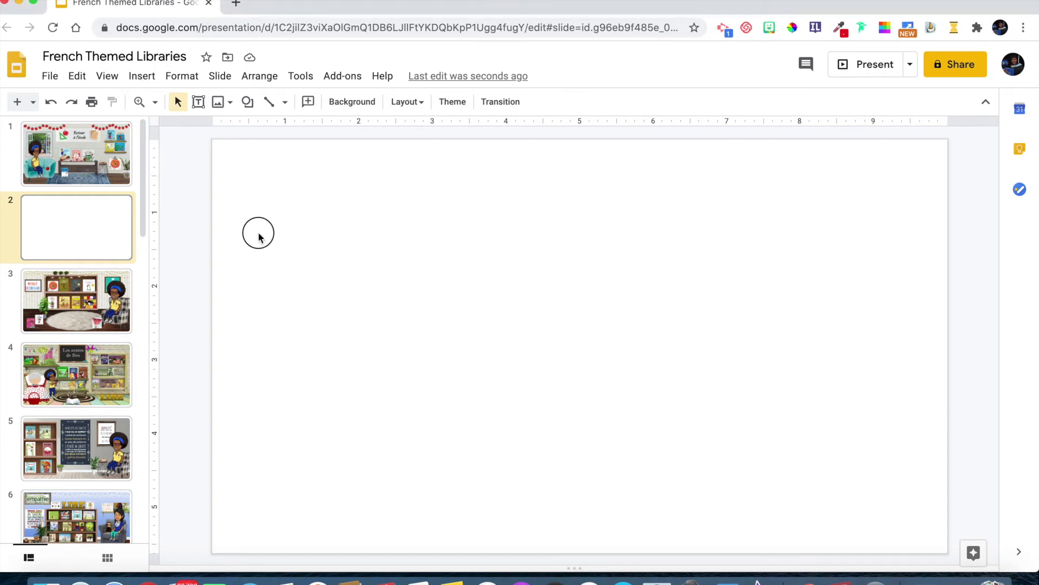
Insert the YouTube '5 Minute Timer' video found by searching 'timer'.
click(141, 79)
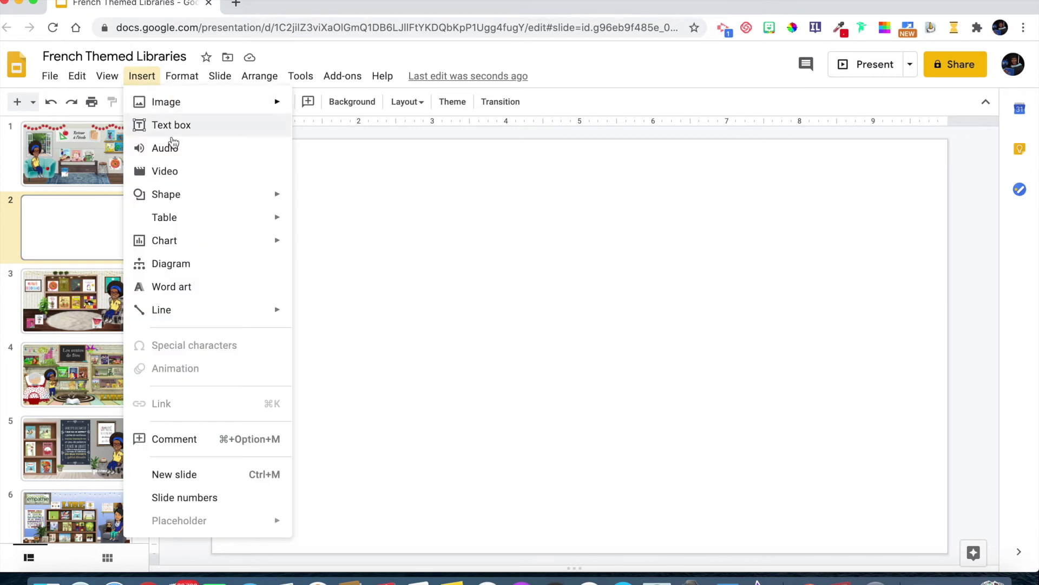
click(171, 171)
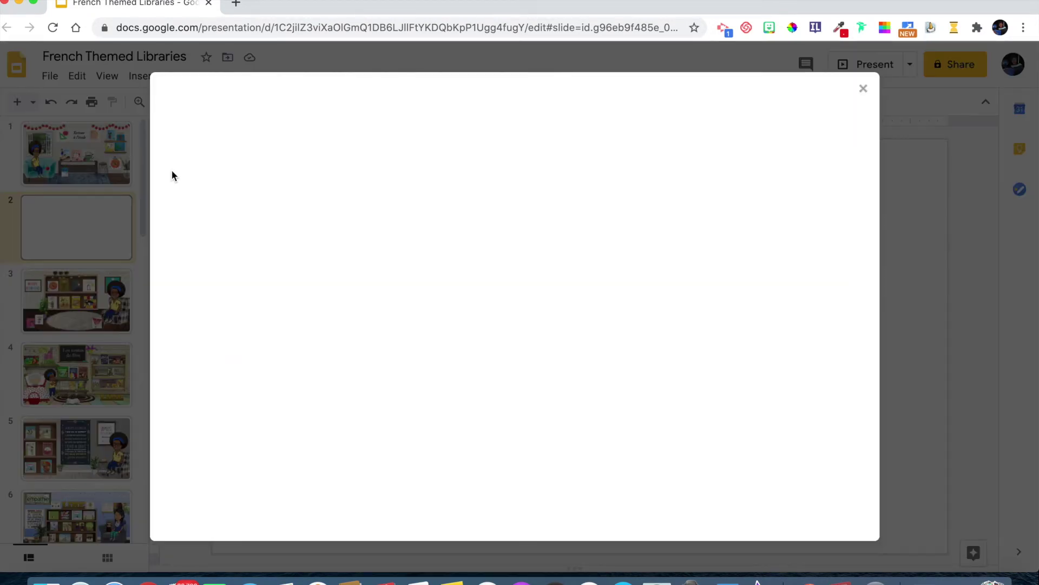
click(318, 190)
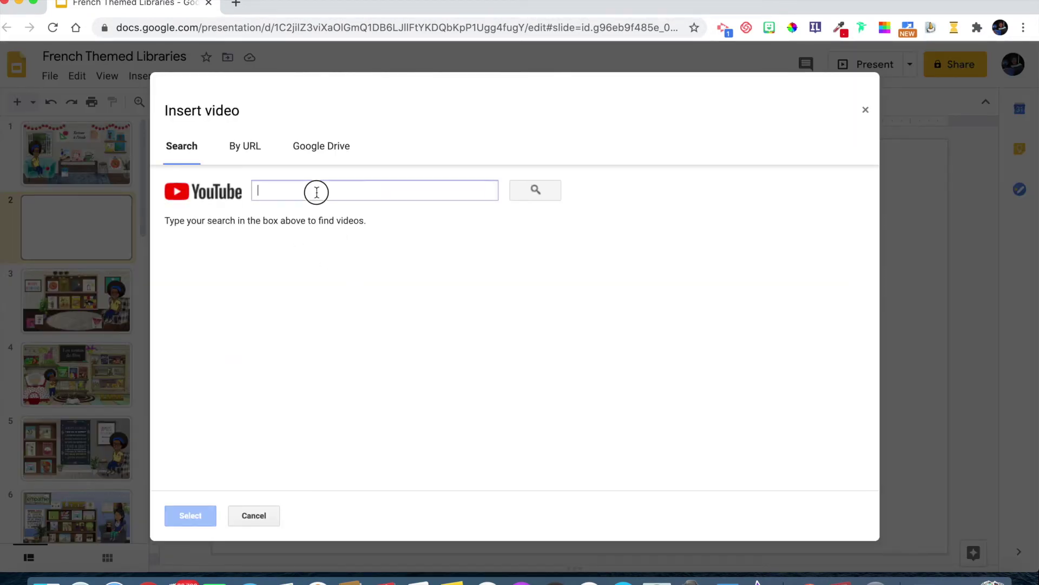
text(timer)
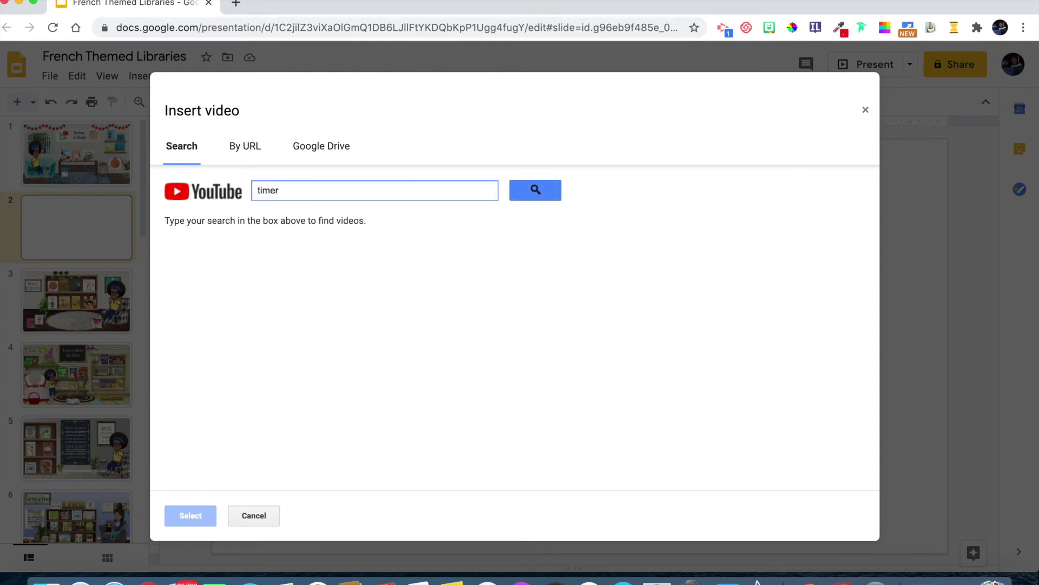
key(Return)
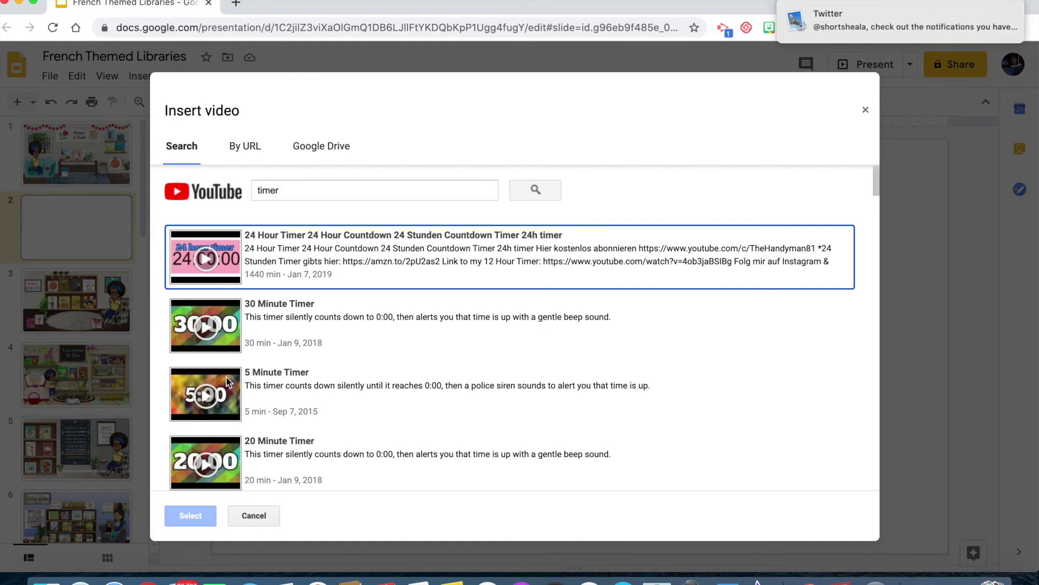
click(228, 383)
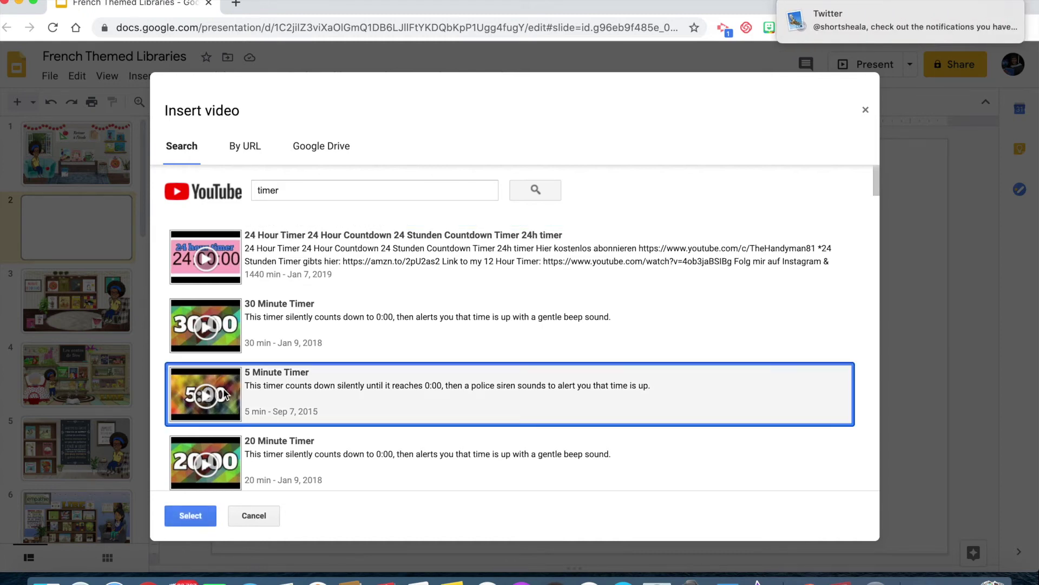
click(189, 516)
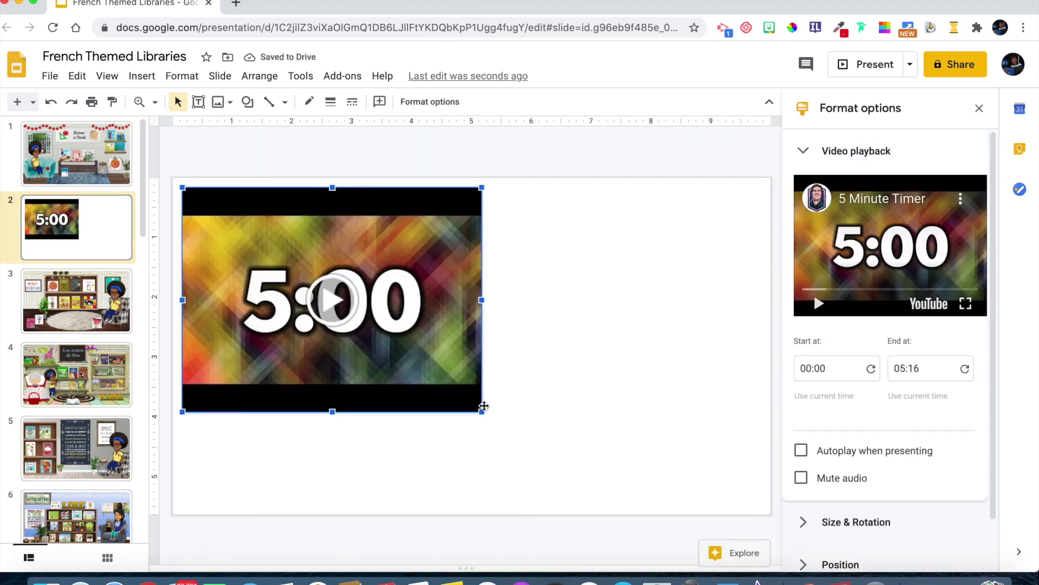
Resize the video to fill the slide, then enable Autoplay when presenting and Mute audio.
drag(482, 413, 740, 352)
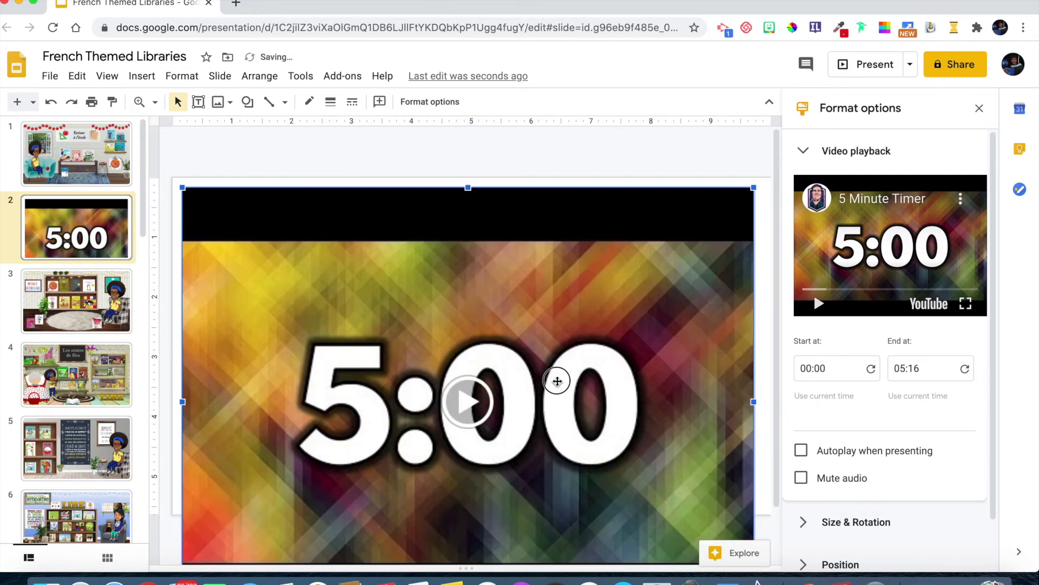
drag(560, 390, 554, 385)
drag(462, 151, 474, 201)
drag(490, 543, 488, 492)
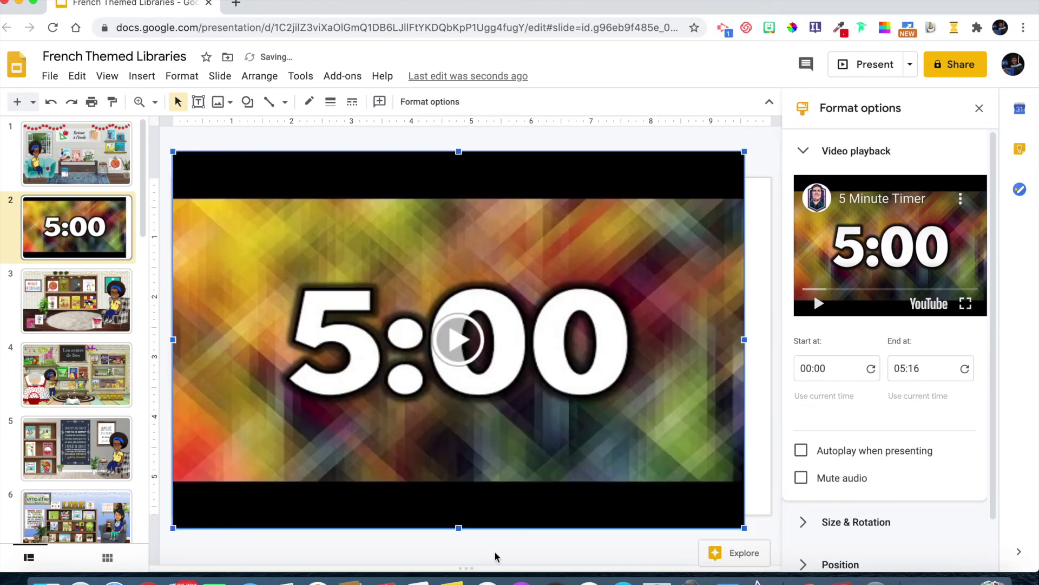
key(ctrl+z)
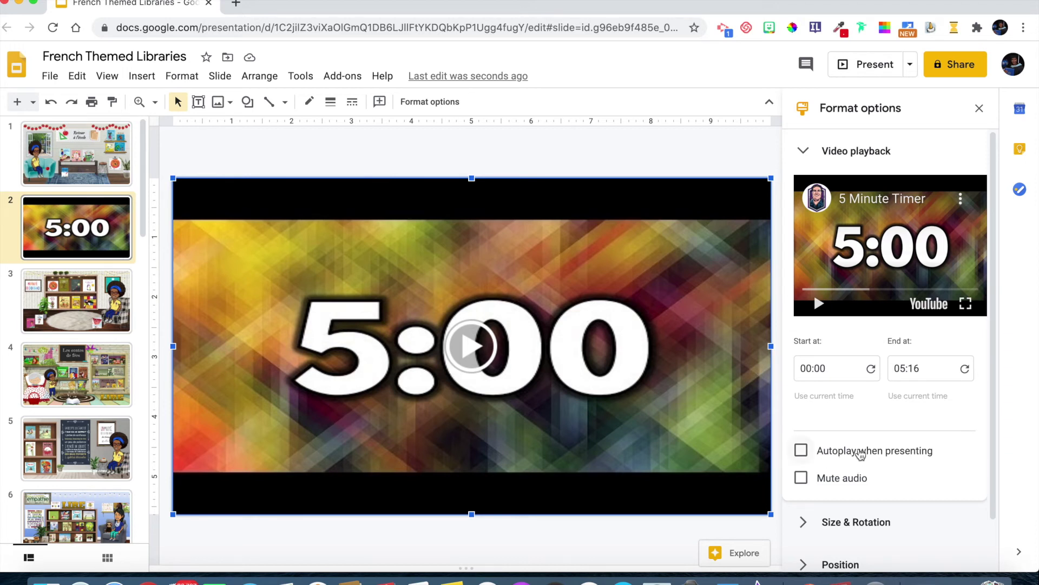
click(803, 452)
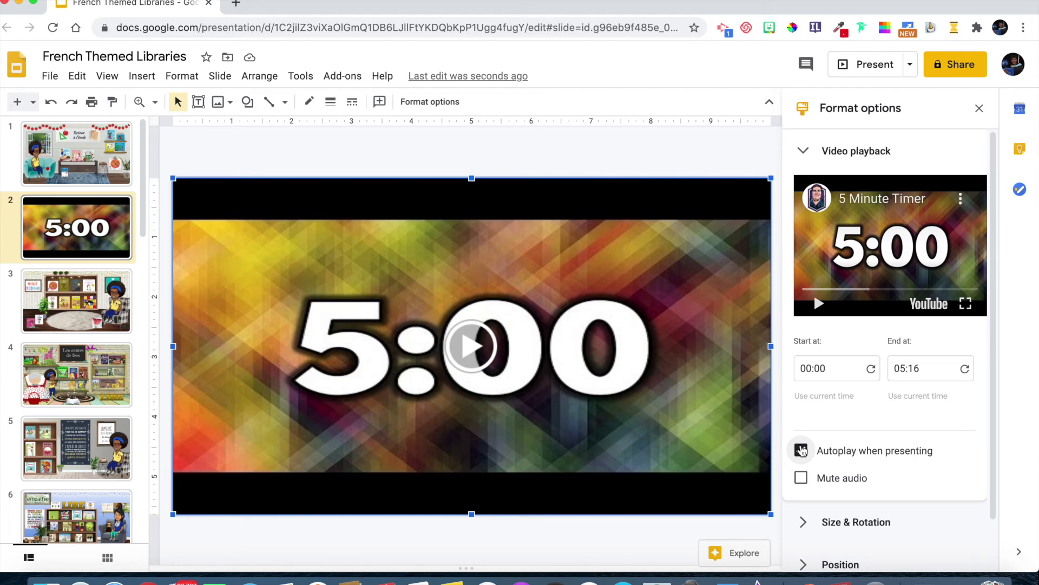
click(802, 478)
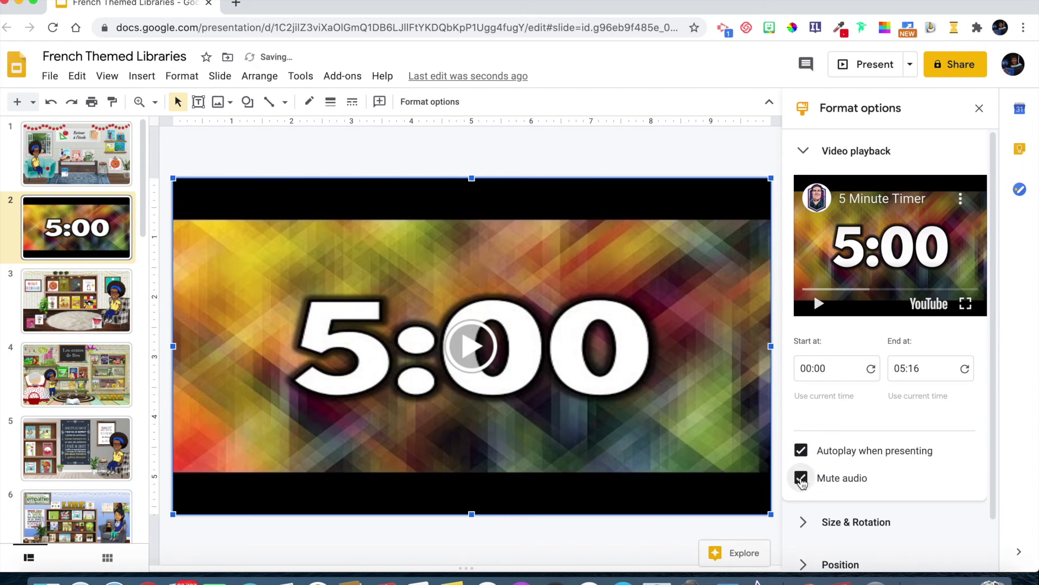